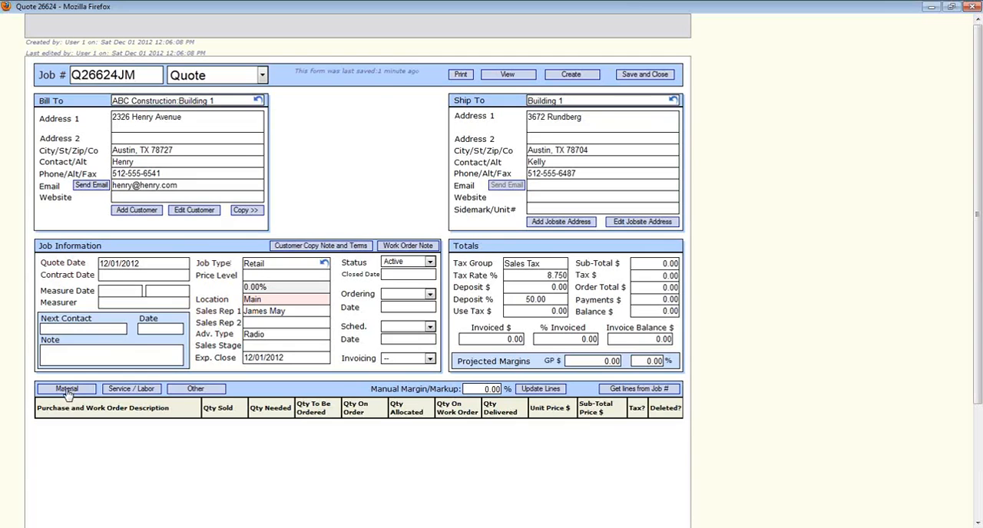
Step: Add a material line to the quote, searching products for "hold" and choosing Beaulieu HOLD ME TIGHT AD006 12
{"action": "left_click", "coordinate": [67, 389]}
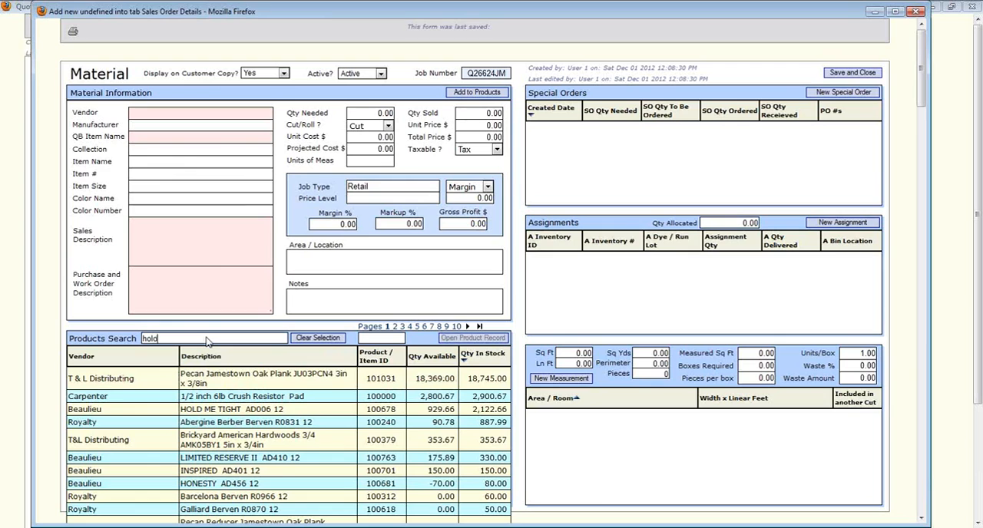
{"action": "key", "text": "BackSpace"}
{"action": "type", "text": "d"}
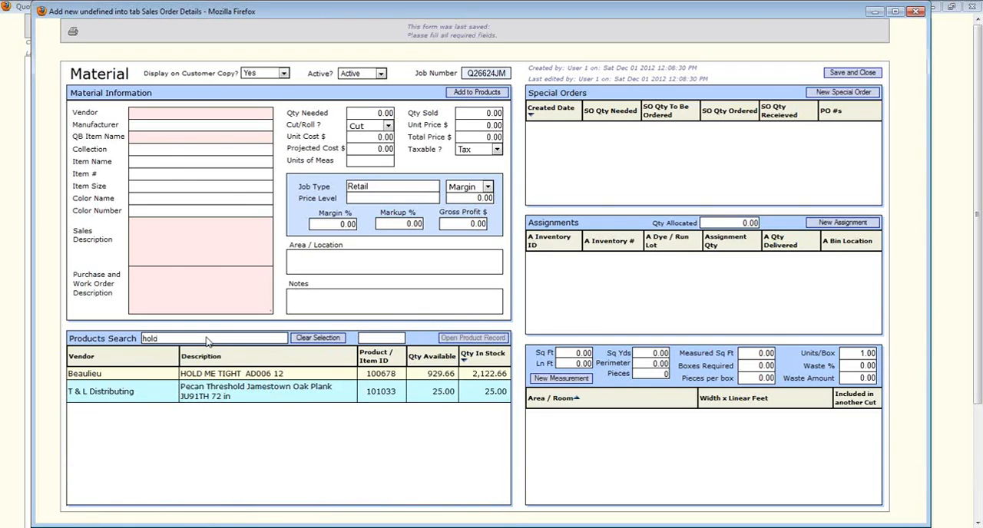
{"action": "left_click", "coordinate": [211, 374]}
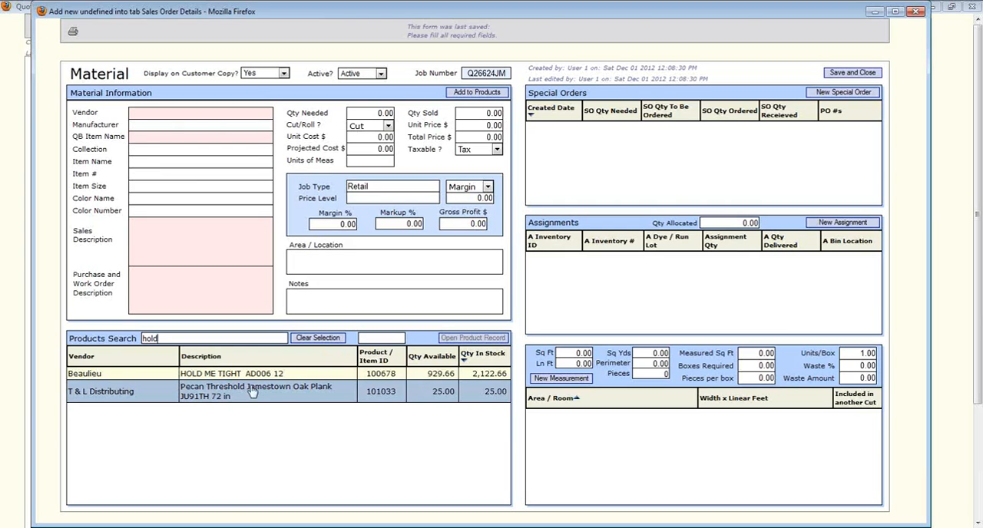
{"action": "left_click", "coordinate": [274, 375]}
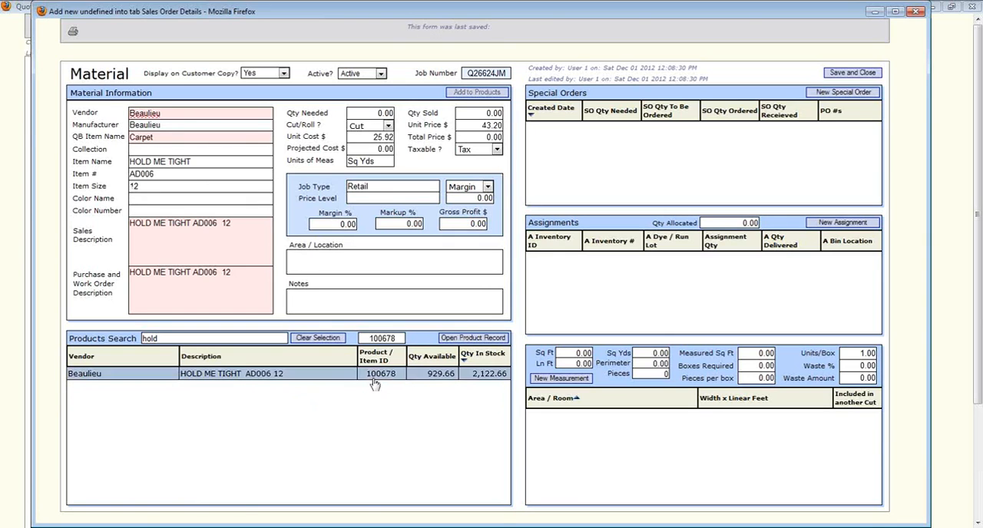
Step: Set the material's quantity needed to 100
{"action": "left_click", "coordinate": [375, 115]}
{"action": "type", "text": "10"}
{"action": "left_click", "coordinate": [394, 142]}
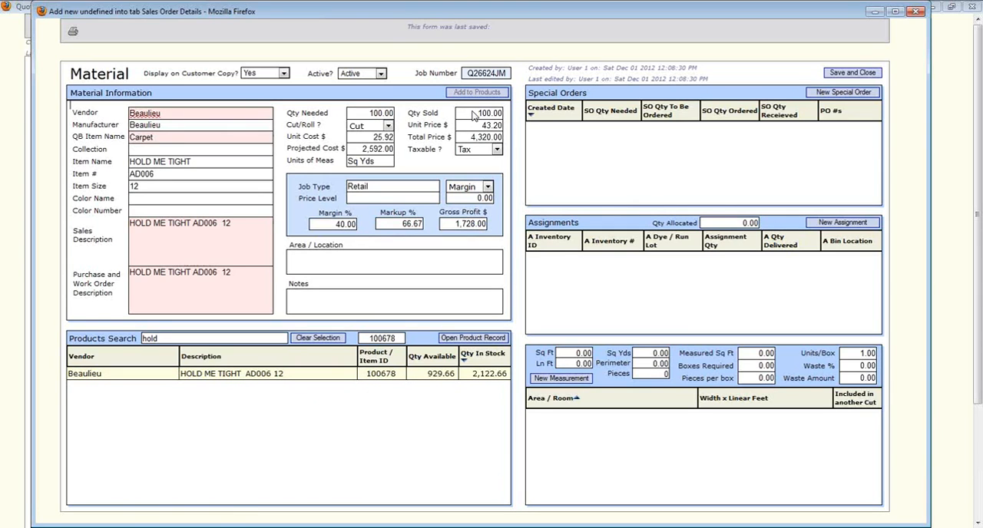
Step: Try a quantity sold of 110 and restore it to 100
{"action": "double_click", "coordinate": [472, 115]}
{"action": "type", "text": "110"}
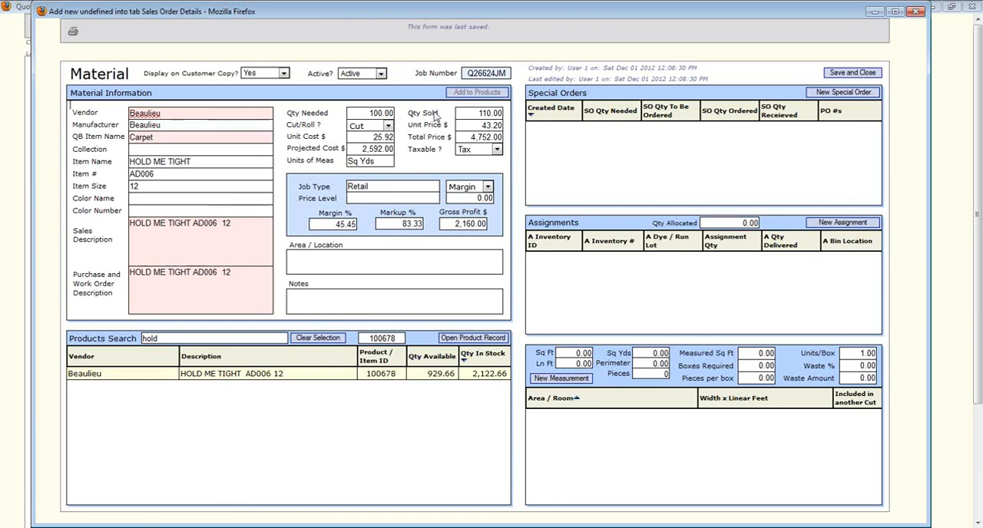
{"action": "double_click", "coordinate": [480, 114]}
{"action": "type", "text": "100"}
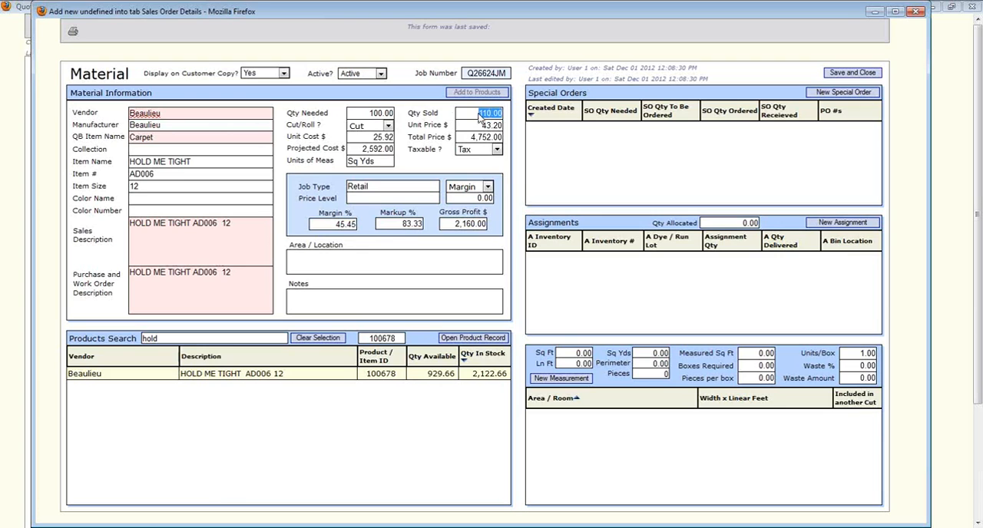
{"action": "left_click", "coordinate": [511, 133]}
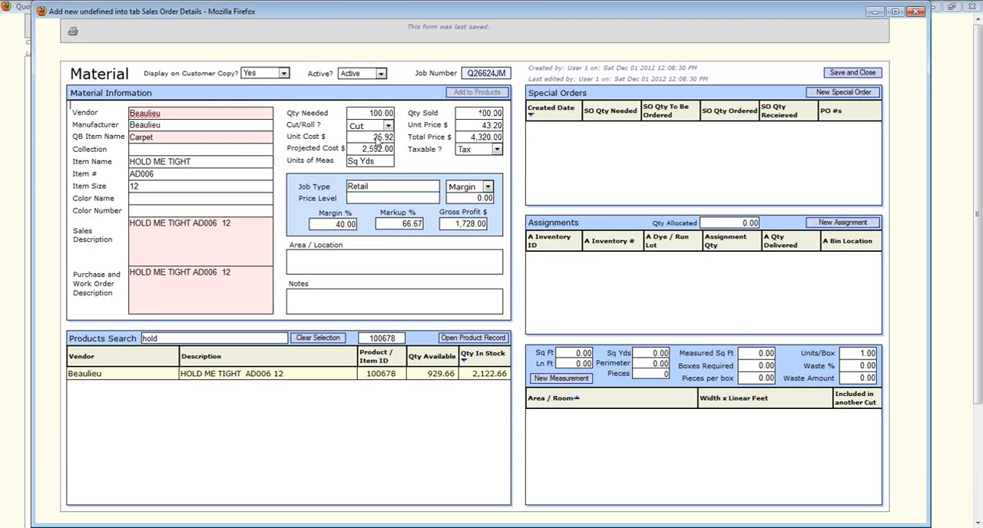
Step: Set the material's unit cost to 24.00 and its unit price to 40.00
{"action": "left_click_drag", "start_coordinate": [372, 139], "coordinate": [395, 142]}
{"action": "type", "text": "24"}
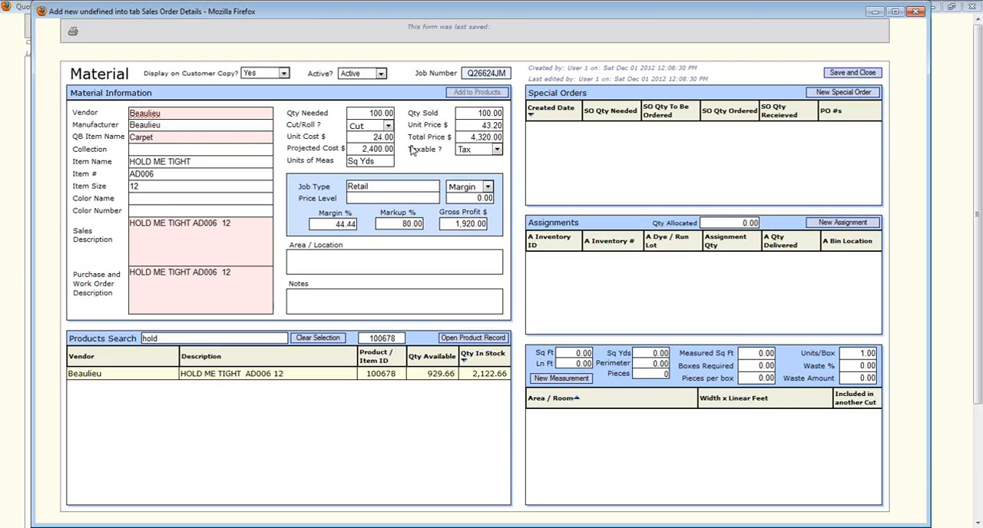
{"action": "left_click", "coordinate": [471, 132]}
{"action": "type", "text": "40.00"}
Step: Clear the unit price and reprice the material with a margin of 30.00 percent
{"action": "left_click", "coordinate": [475, 127]}
{"action": "type", "text": "43.2"}
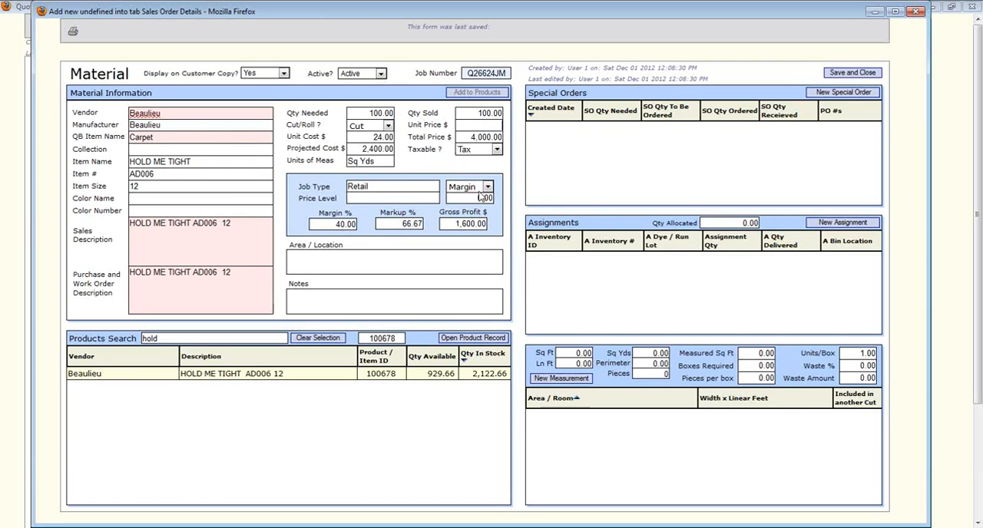
{"action": "left_click", "coordinate": [476, 199]}
{"action": "type", "text": "3"}
{"action": "left_click", "coordinate": [499, 176]}
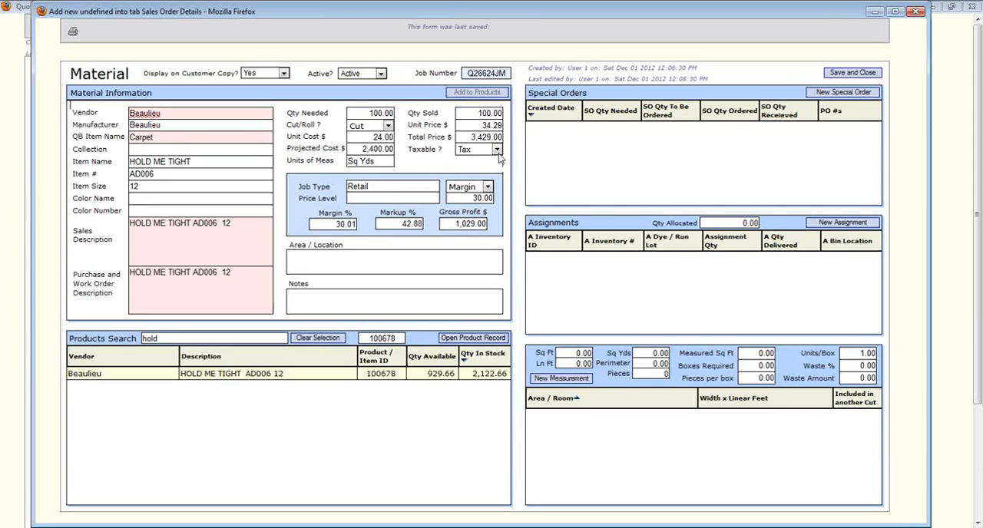
Step: Switch the pricing method to Markup and set the unit price manually to 40.00
{"action": "left_click", "coordinate": [487, 186]}
{"action": "left_click", "coordinate": [486, 212]}
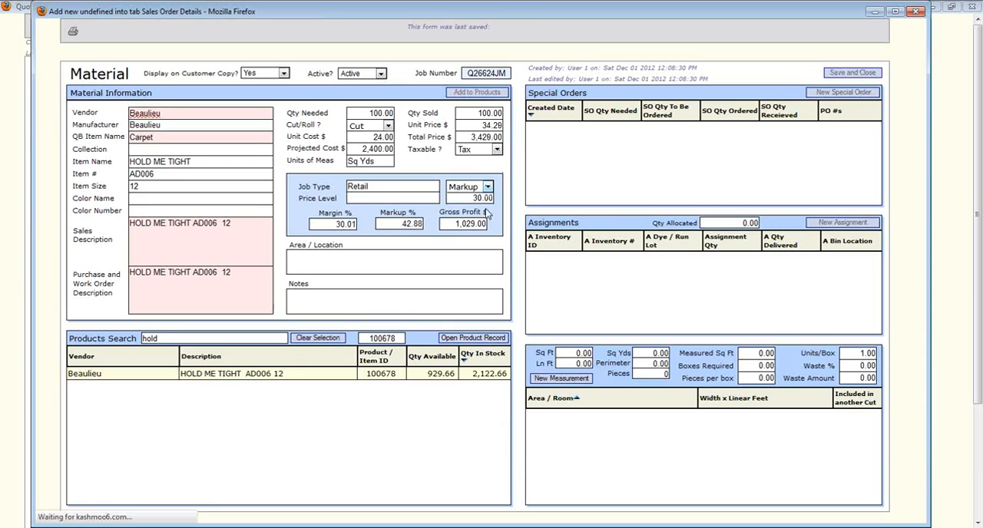
{"action": "left_click_drag", "start_coordinate": [479, 126], "coordinate": [512, 130]}
{"action": "type", "text": "40.00"}
{"action": "left_click", "coordinate": [517, 141]}
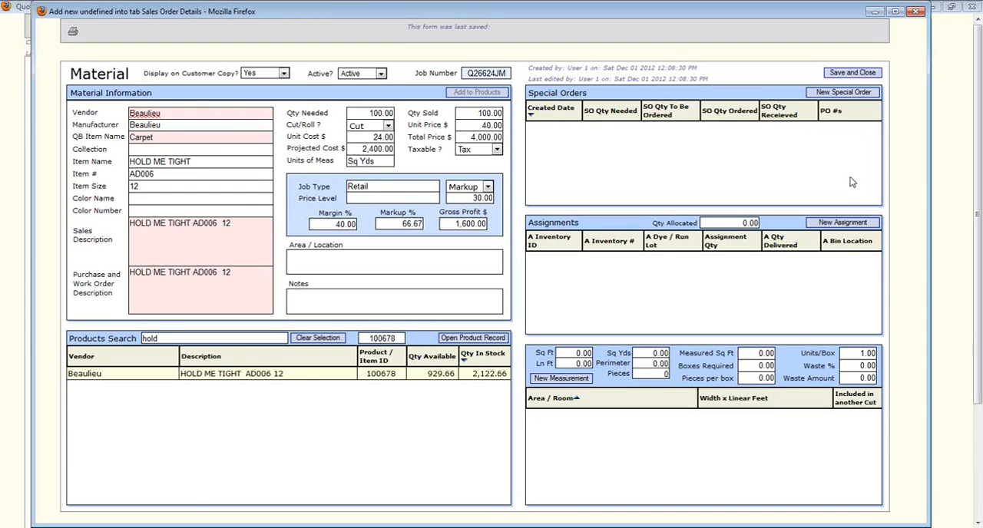
Step: Create an assignment of 75 from inventory ID 100809, dye lot 7633, and save it
{"action": "left_click", "coordinate": [849, 224]}
{"action": "left_click", "coordinate": [850, 224]}
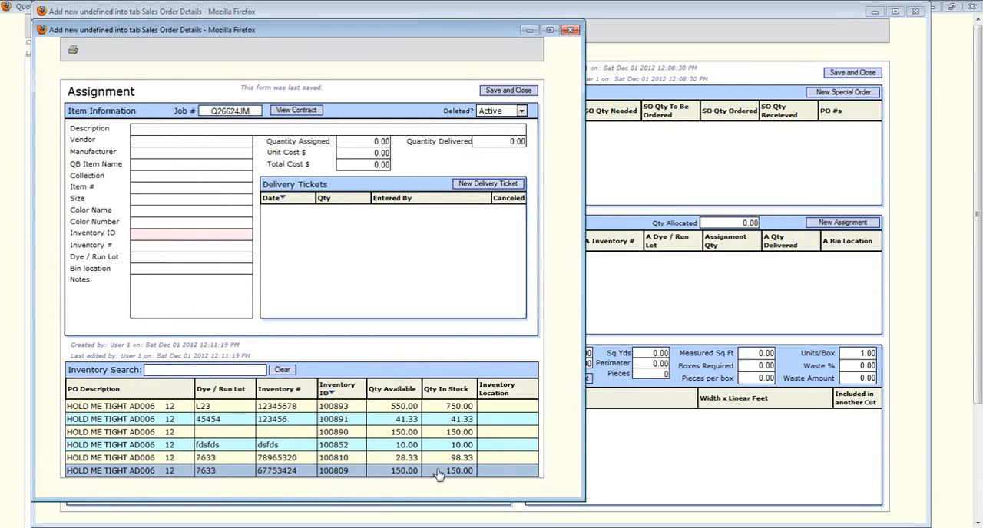
{"action": "left_click", "coordinate": [390, 472]}
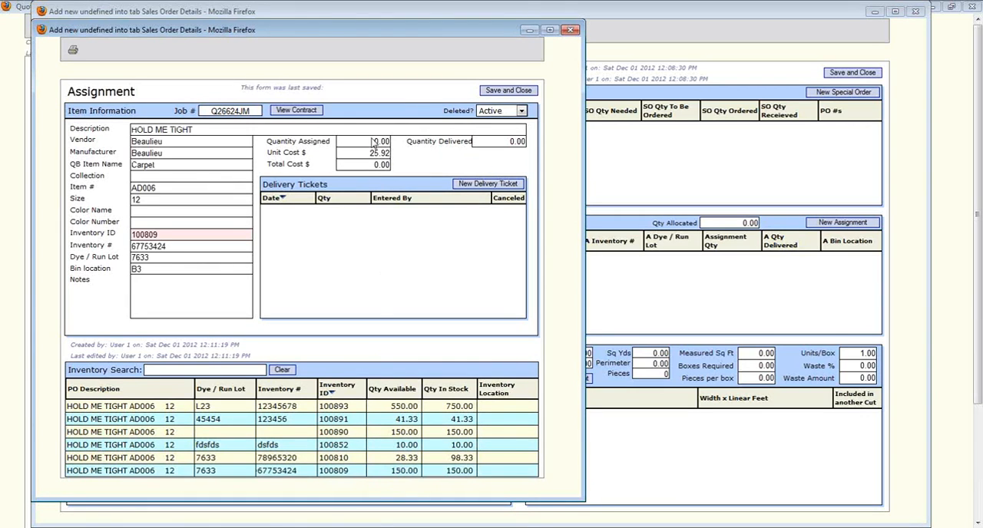
{"action": "type", "text": "75"}
{"action": "left_click", "coordinate": [505, 91]}
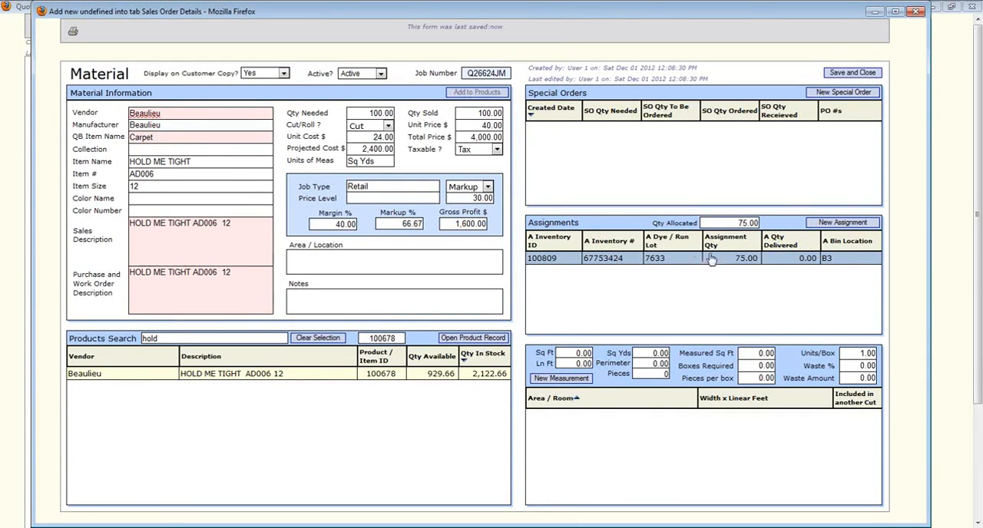
Step: Create a special order with a needed quantity of 25, leave its notes blank, and save it
{"action": "left_click", "coordinate": [824, 92]}
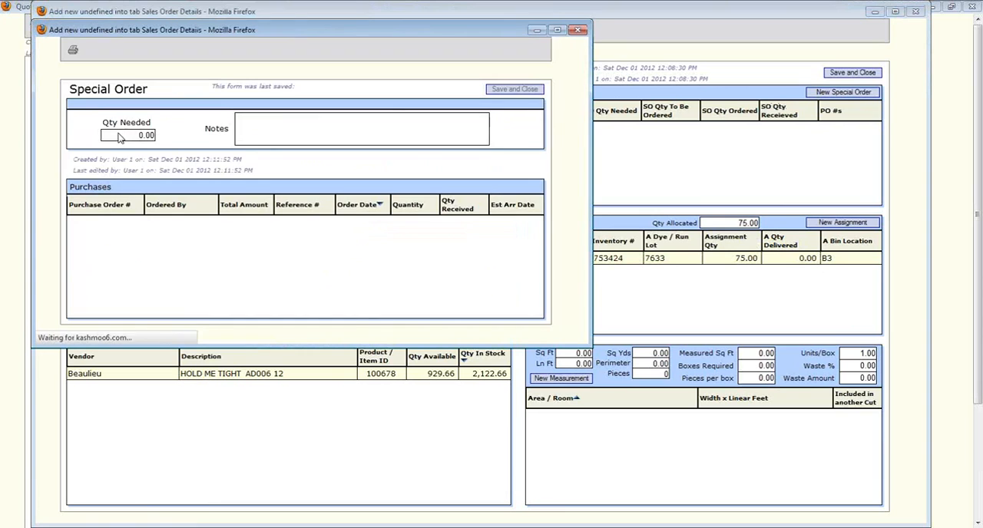
{"action": "double_click", "coordinate": [119, 135]}
{"action": "type", "text": "25"}
{"action": "left_click", "coordinate": [201, 133]}
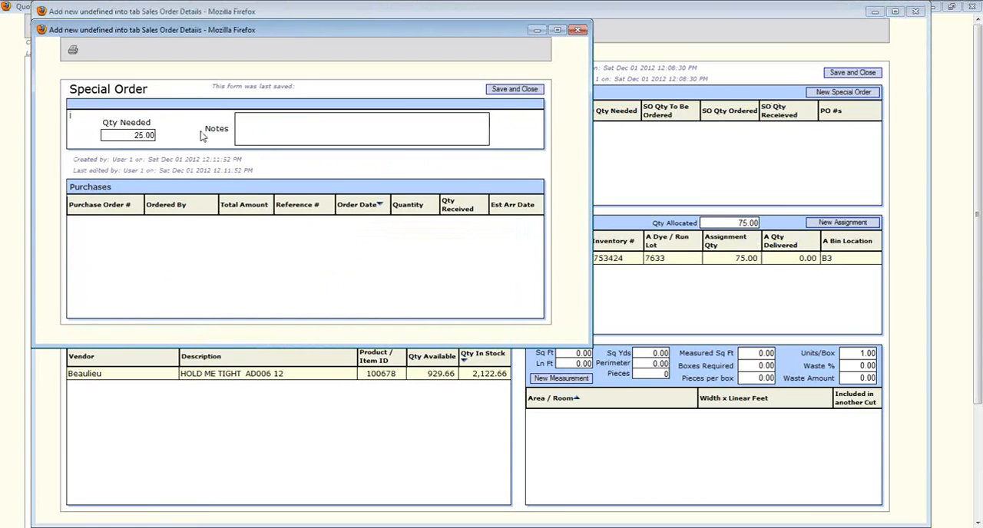
{"action": "left_click", "coordinate": [264, 142]}
{"action": "left_click", "coordinate": [498, 94]}
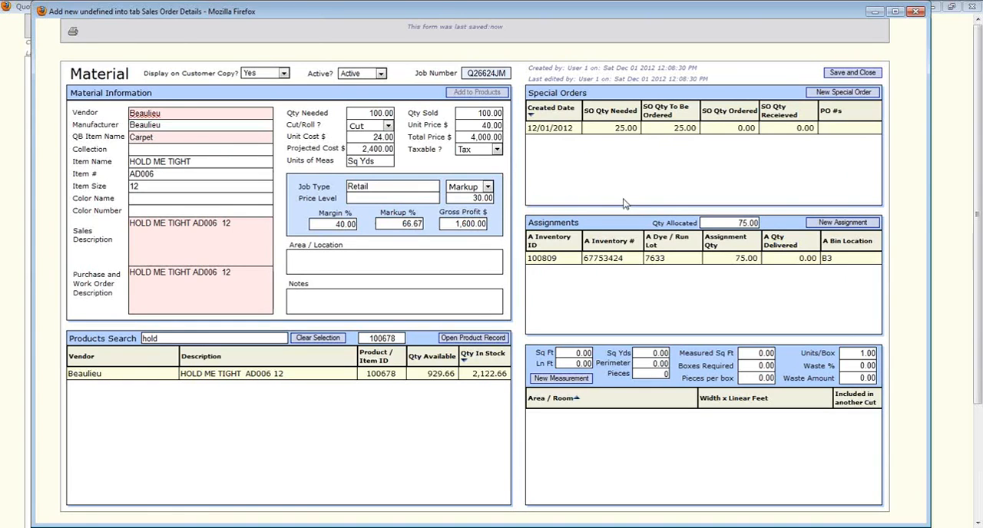
{"action": "left_click", "coordinate": [654, 132]}
Step: Add a Living room measurement with a cut 12 ft wide and 10 ft 6 in long
{"action": "left_click", "coordinate": [580, 380]}
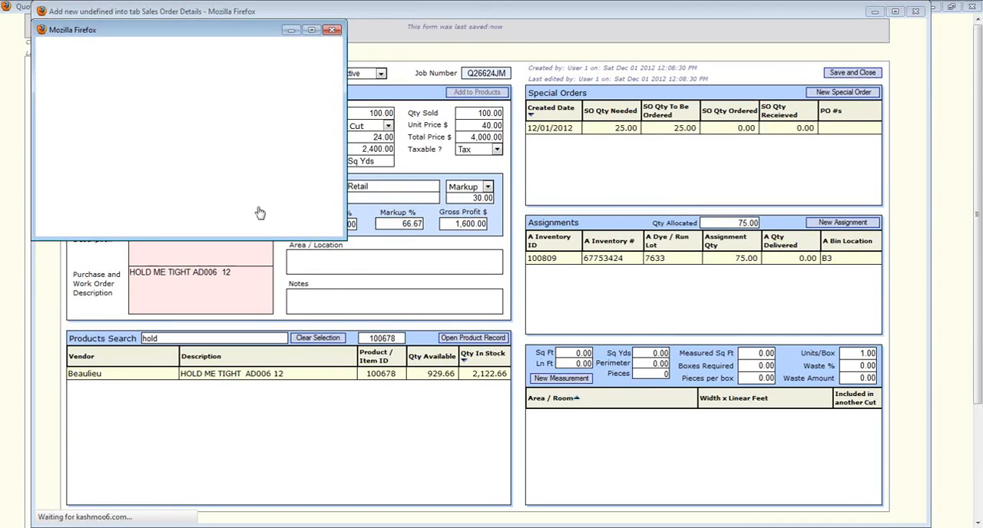
{"action": "type", "text": "Living"}
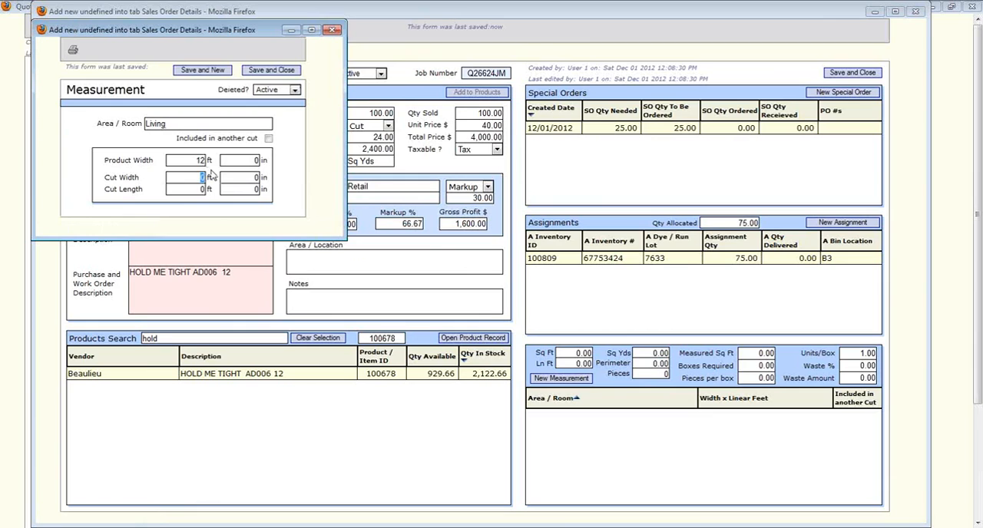
{"action": "key", "text": "Tab"}
{"action": "key", "text": "Tab"}
{"action": "type", "text": "6"}
{"action": "key", "text": "Return"}
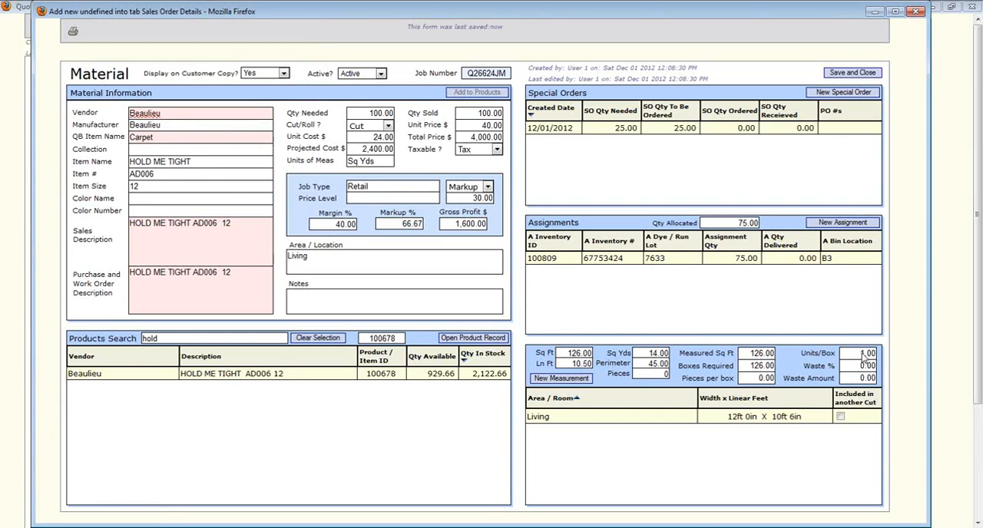
Step: Set the units per box to 10, the waste to 5% and the pieces per box to 8
{"action": "left_click", "coordinate": [818, 368]}
{"action": "double_click", "coordinate": [860, 369]}
{"action": "type", "text": "5"}
{"action": "left_click_drag", "start_coordinate": [763, 377], "coordinate": [753, 379]}
{"action": "type", "text": "8"}
{"action": "left_click", "coordinate": [650, 375]}
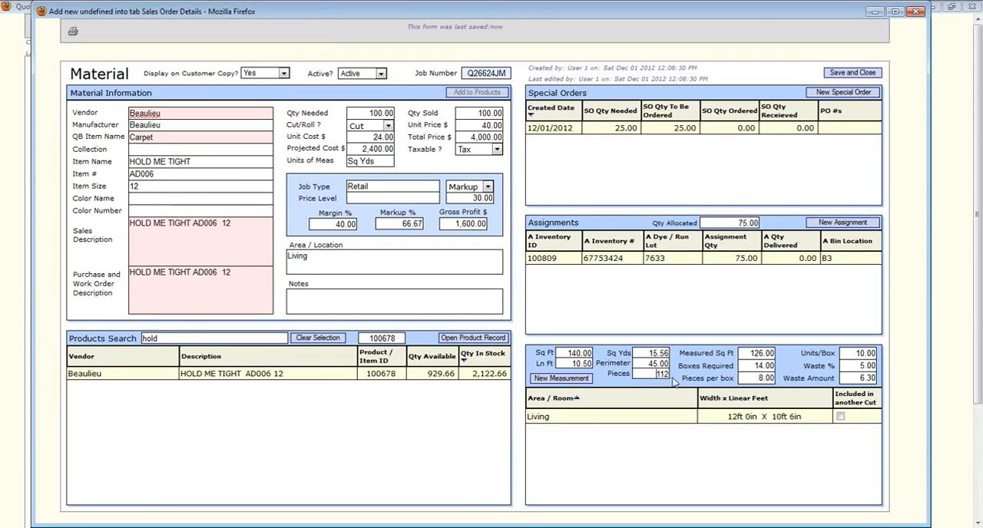
Step: Add a Dining room measurement with a cut 10 ft 7 in wide and 13 ft 4 in long
{"action": "left_click", "coordinate": [562, 379]}
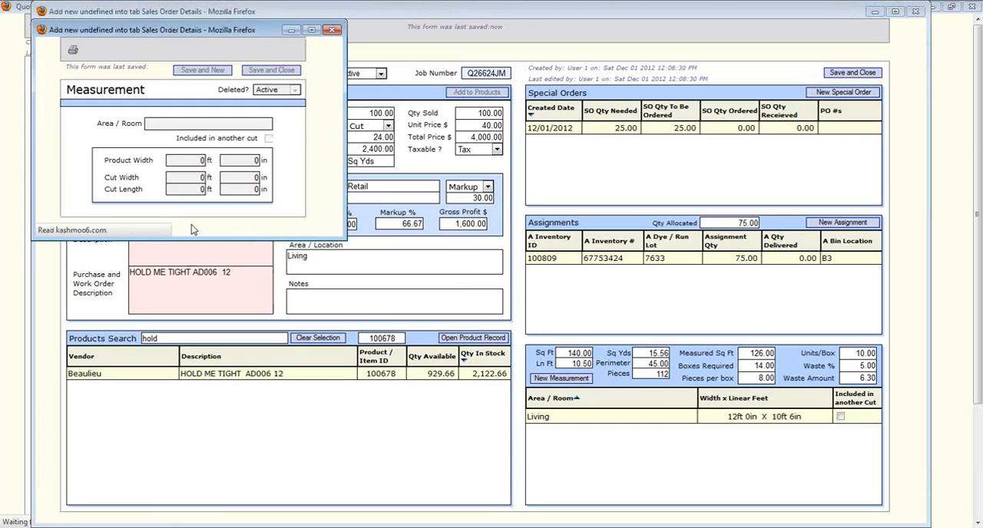
{"action": "type", "text": "Dining"}
{"action": "key", "text": "Tab"}
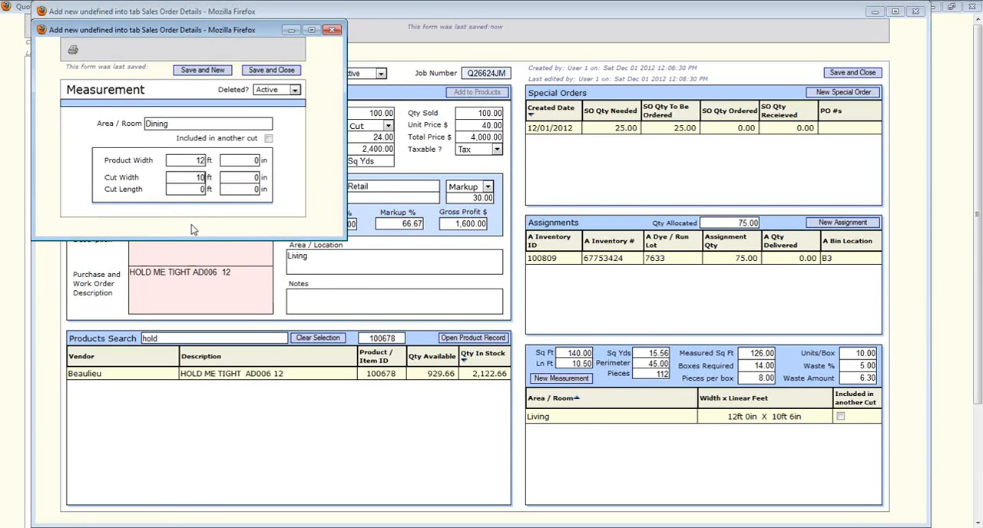
{"action": "type", "text": "7"}
{"action": "key", "text": "Tab"}
{"action": "type", "text": "4"}
{"action": "key", "text": "Return"}
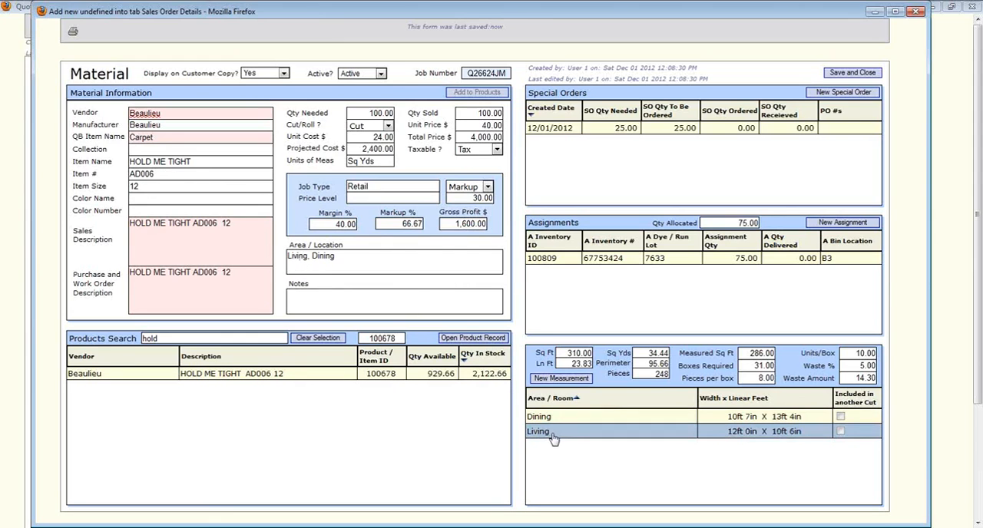
Step: Review the area list and notes, and save and close the material line to return to the quote
{"action": "left_click", "coordinate": [553, 438]}
{"action": "left_click_drag", "start_coordinate": [335, 256], "coordinate": [287, 256]}
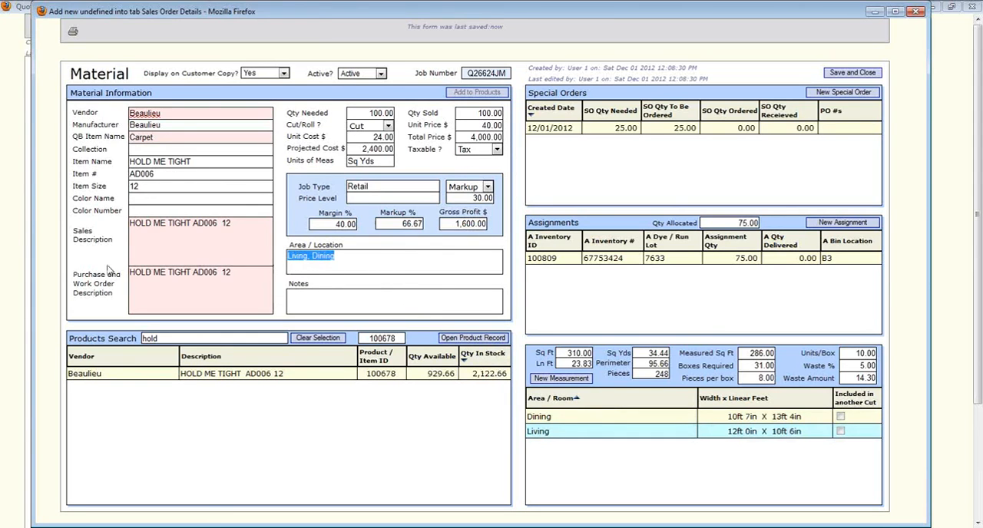
{"action": "left_click", "coordinate": [306, 304]}
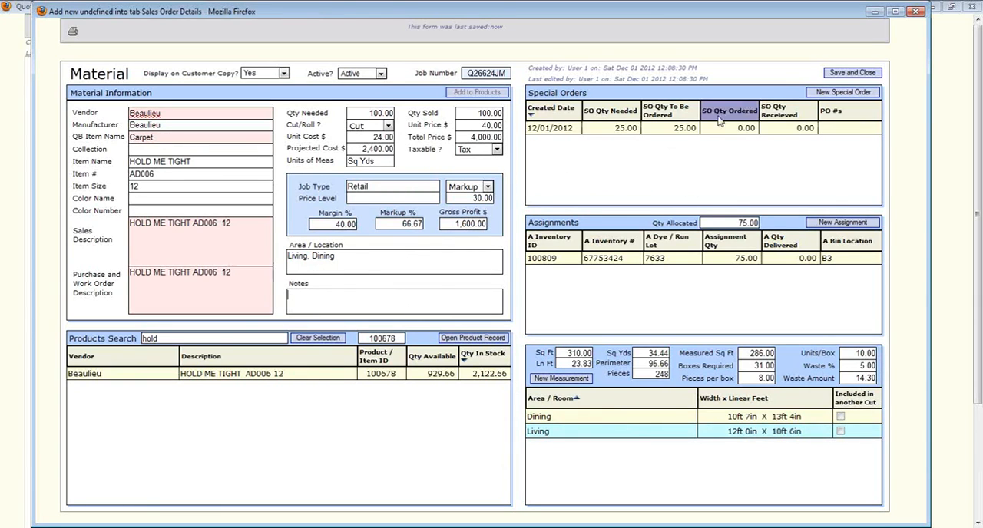
{"action": "left_click", "coordinate": [836, 74]}
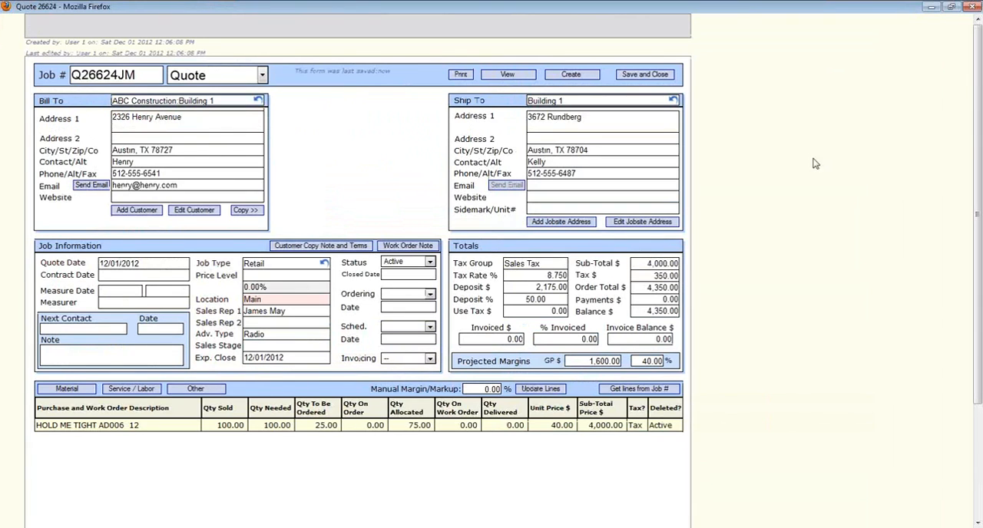